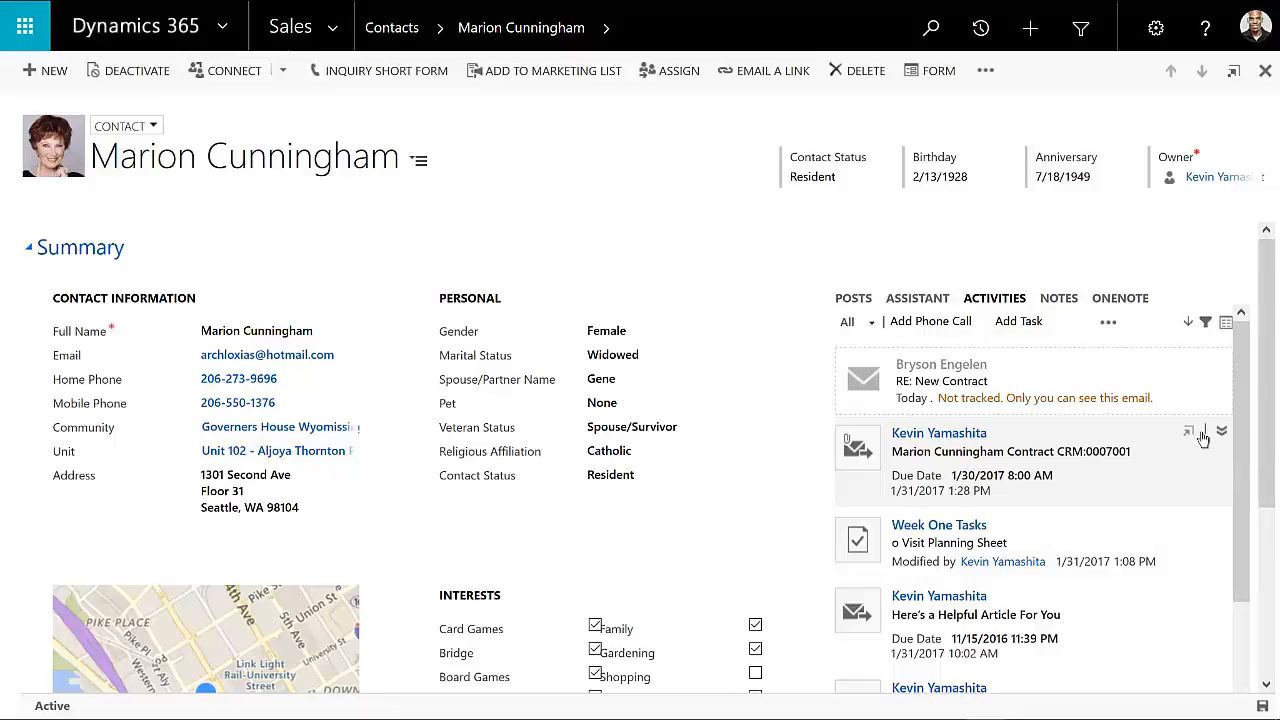
View the followed contract email's recipient activity showing seven opens
click(1190, 437)
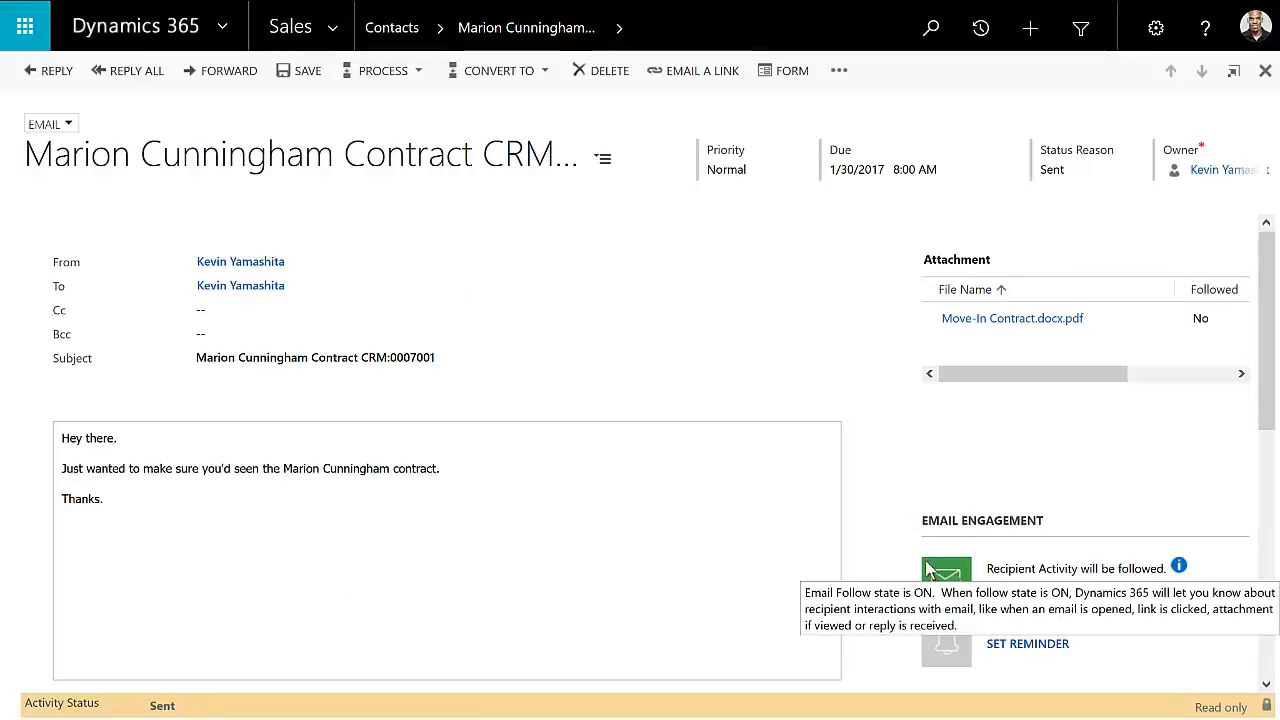
scroll(892, 590, down, 3)
scroll(892, 590, down, 3)
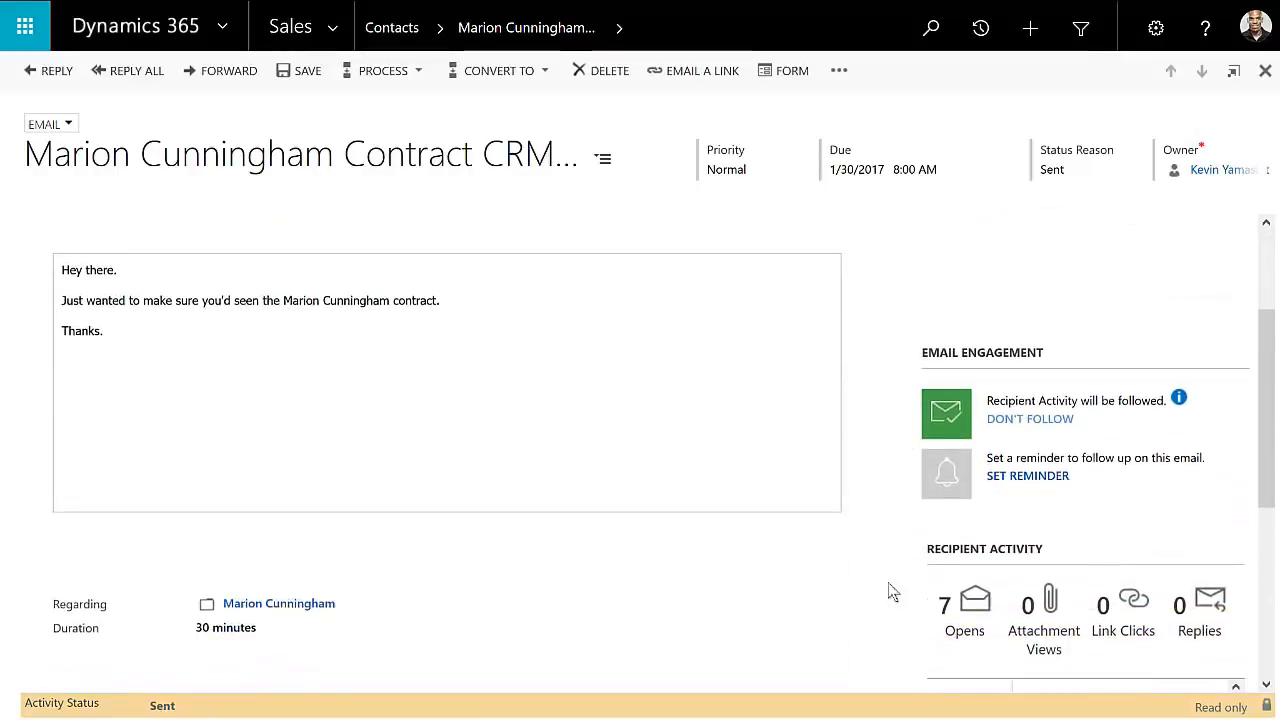
scroll(892, 590, down, 3)
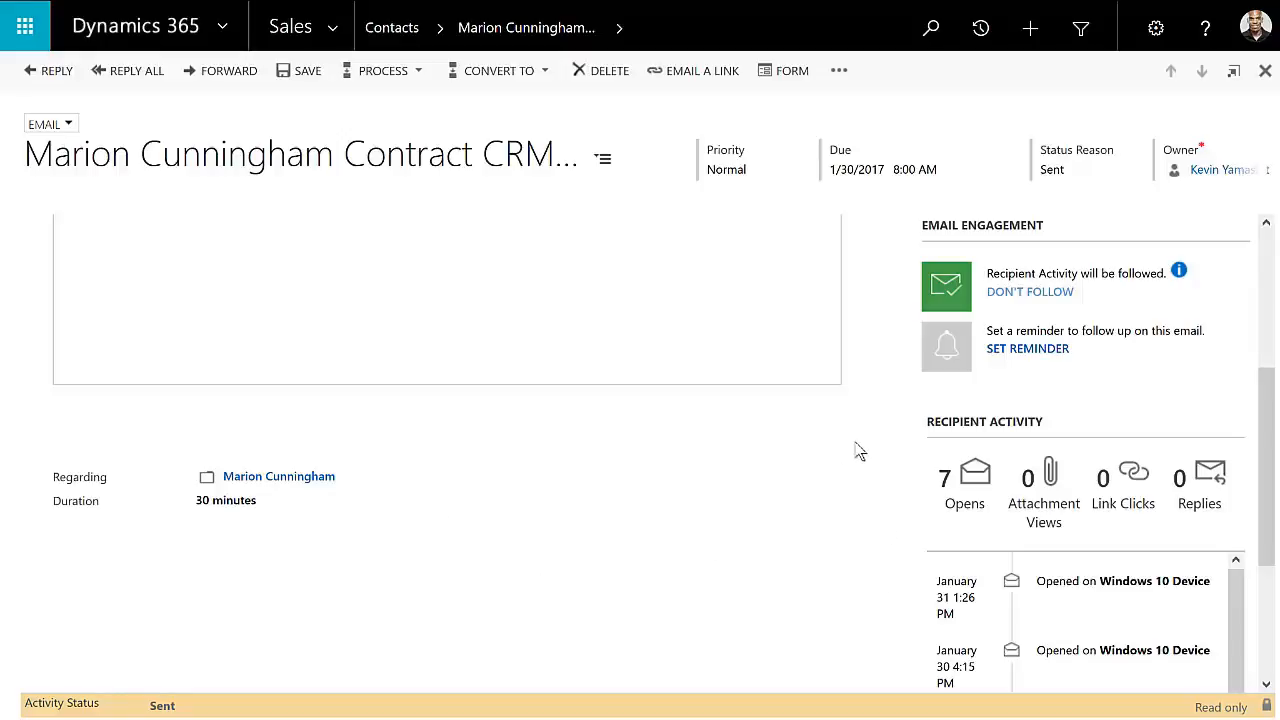
scroll(861, 451, up, 5)
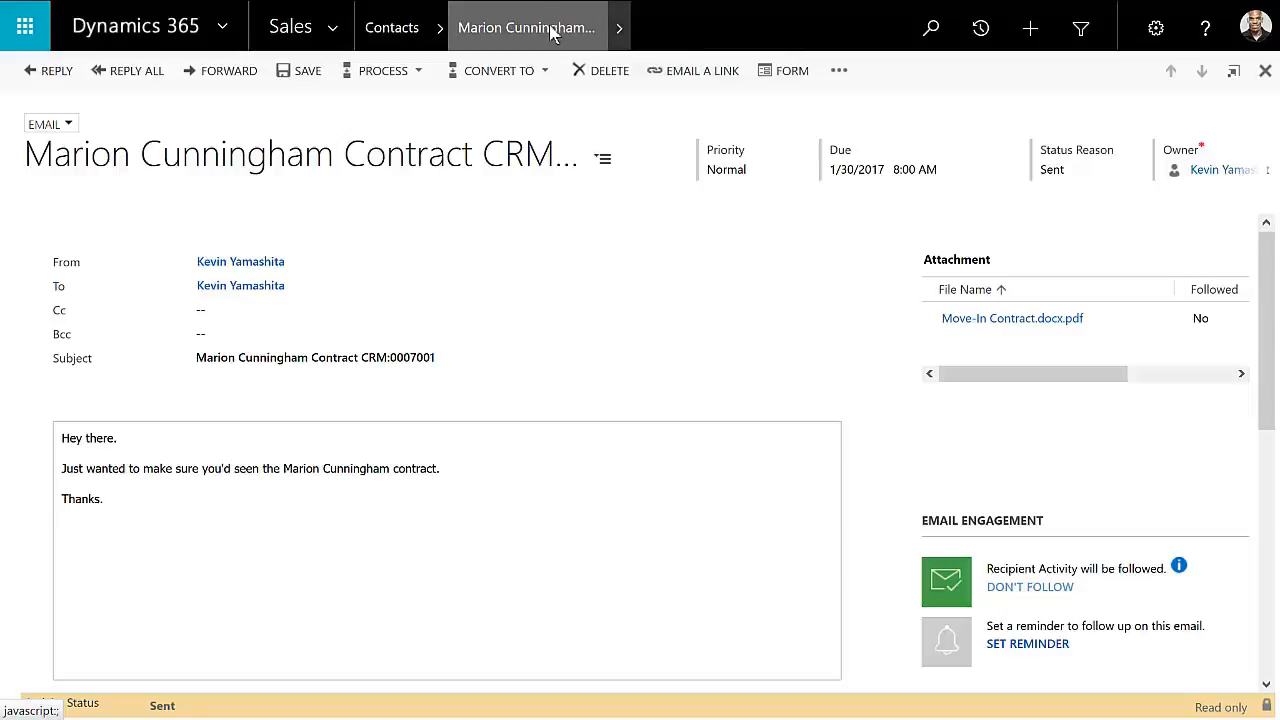
Return to Marion Cunningham's record and start a new email from her Activities
click(438, 28)
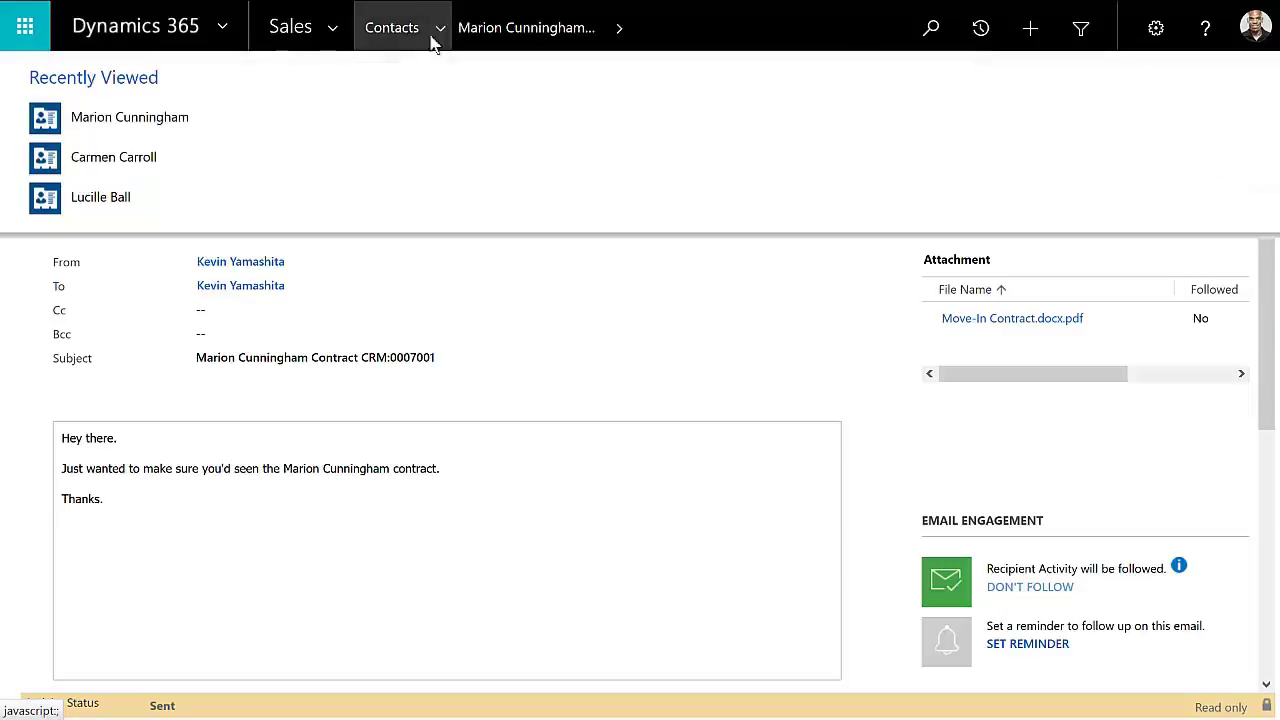
click(127, 120)
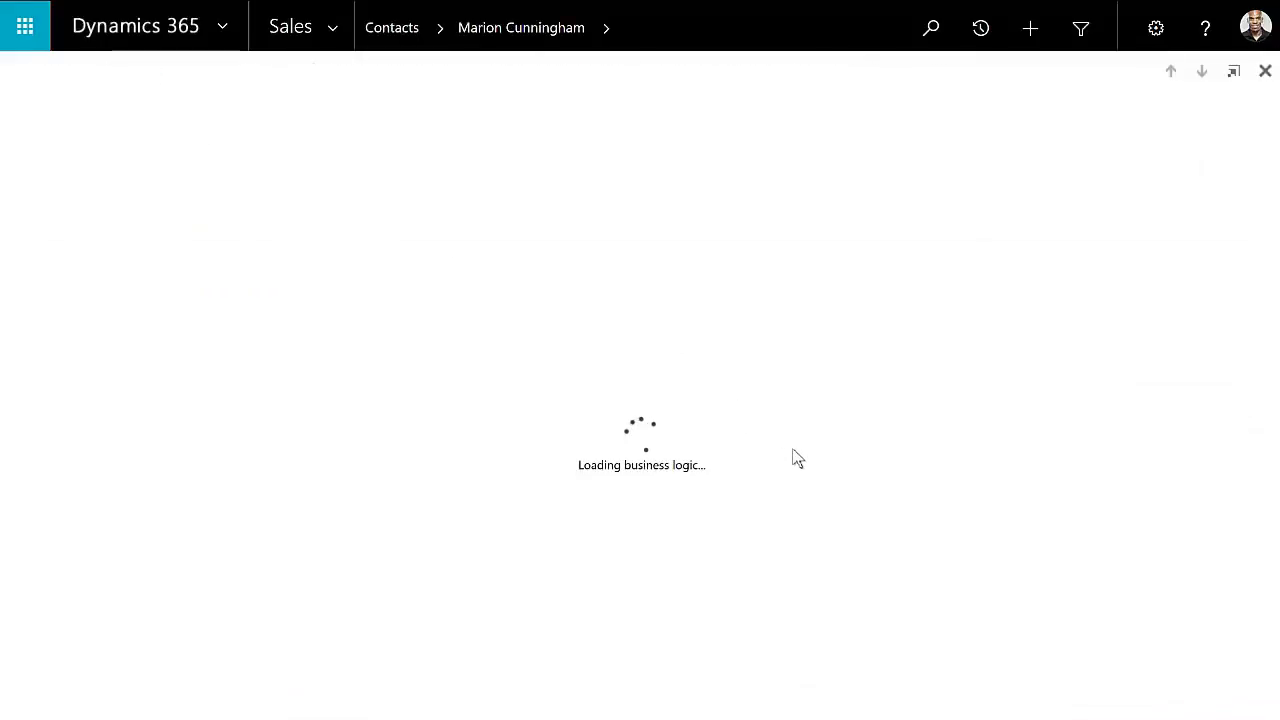
click(1108, 321)
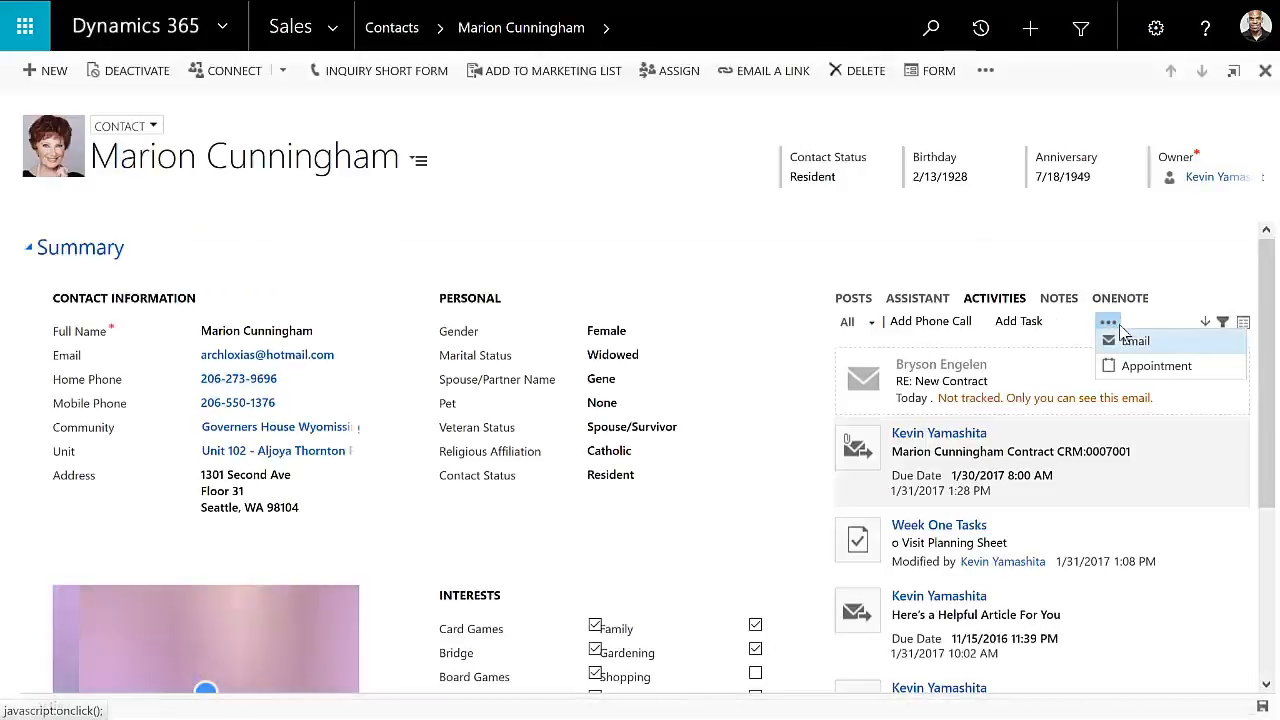
click(1135, 341)
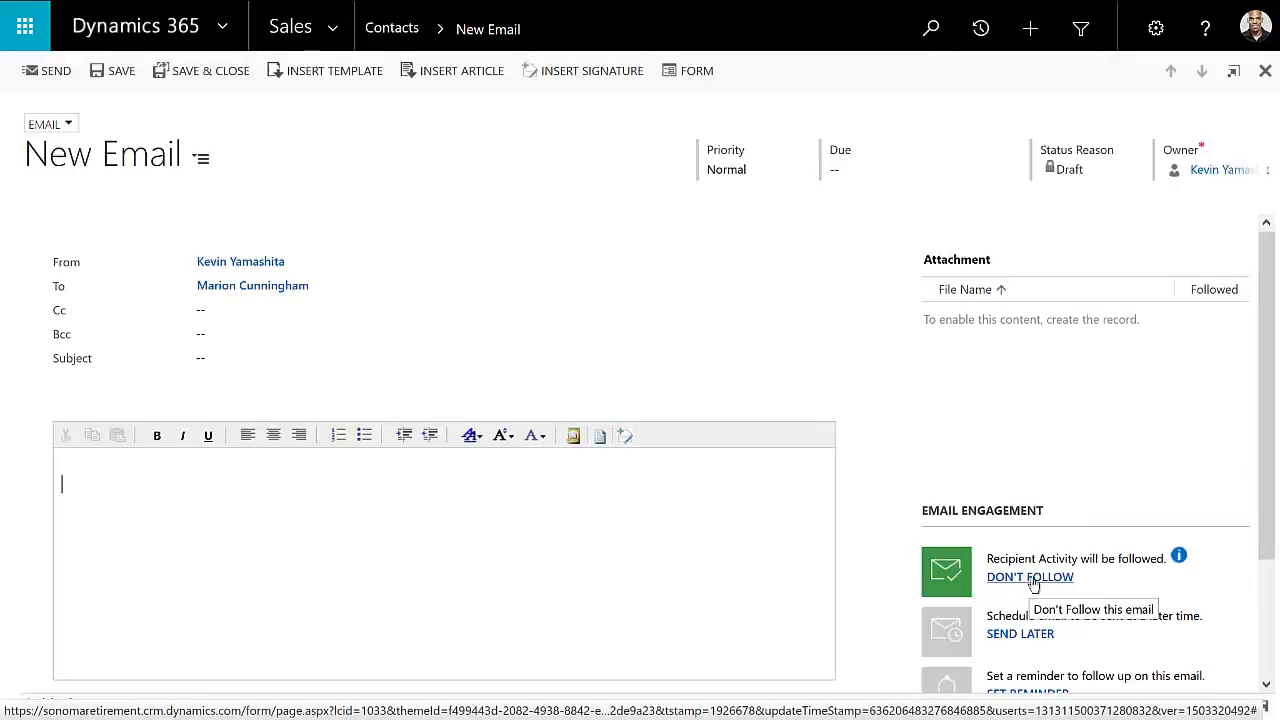
scroll(1034, 585, down, 3)
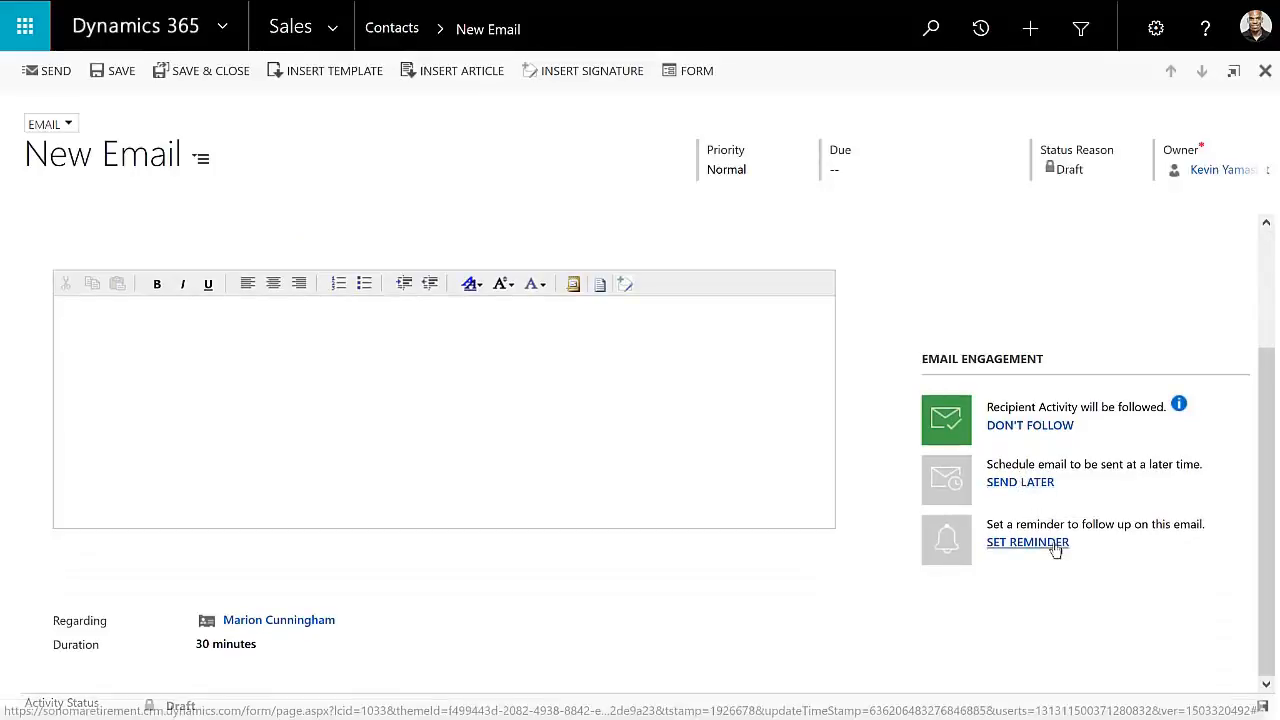
Leave the new email and return to Marion Cunningham's record via Recently Viewed
click(443, 32)
click(133, 117)
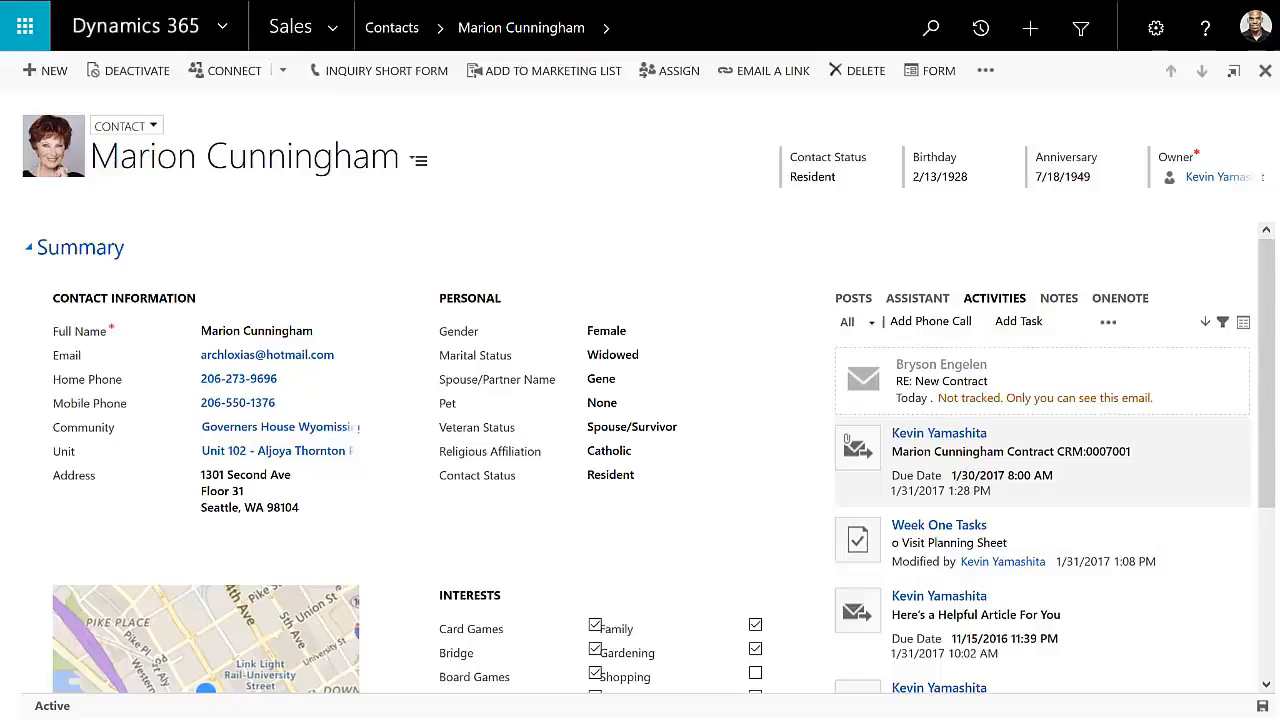
mouse_move(1040, 380)
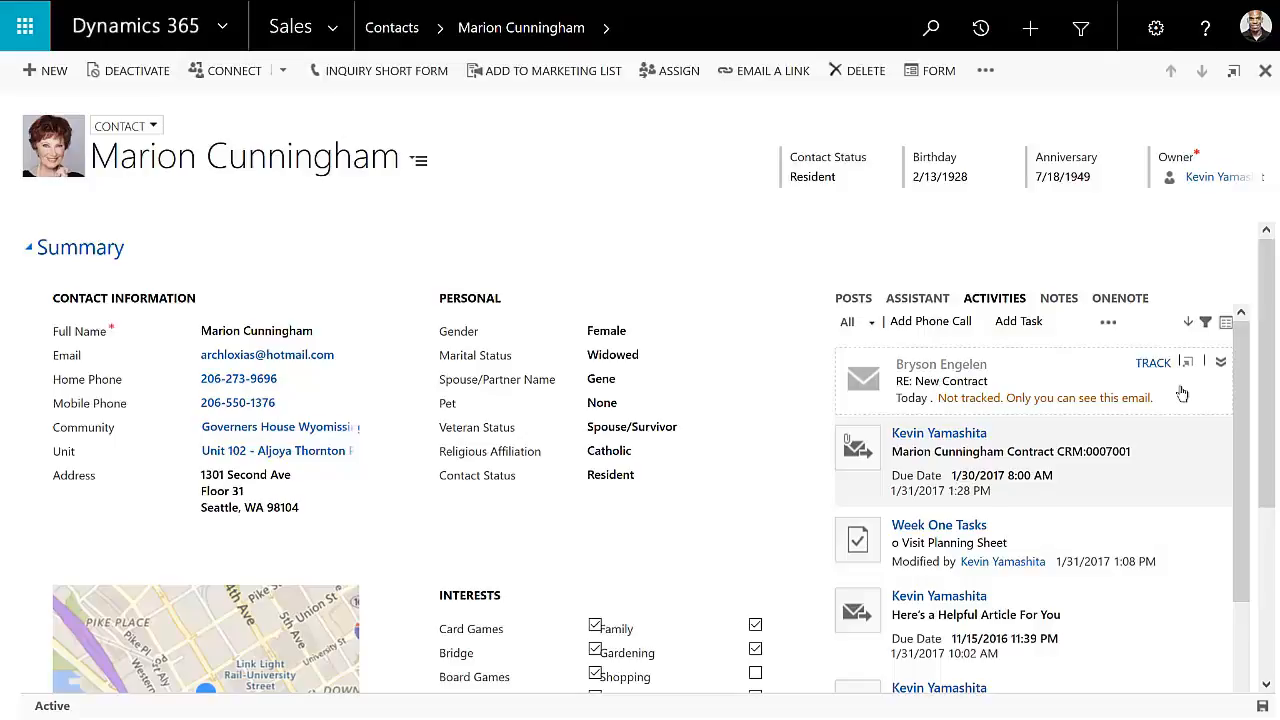
Track the untracked 'RE: New Contract' email so it shows Tracking pending
click(1221, 363)
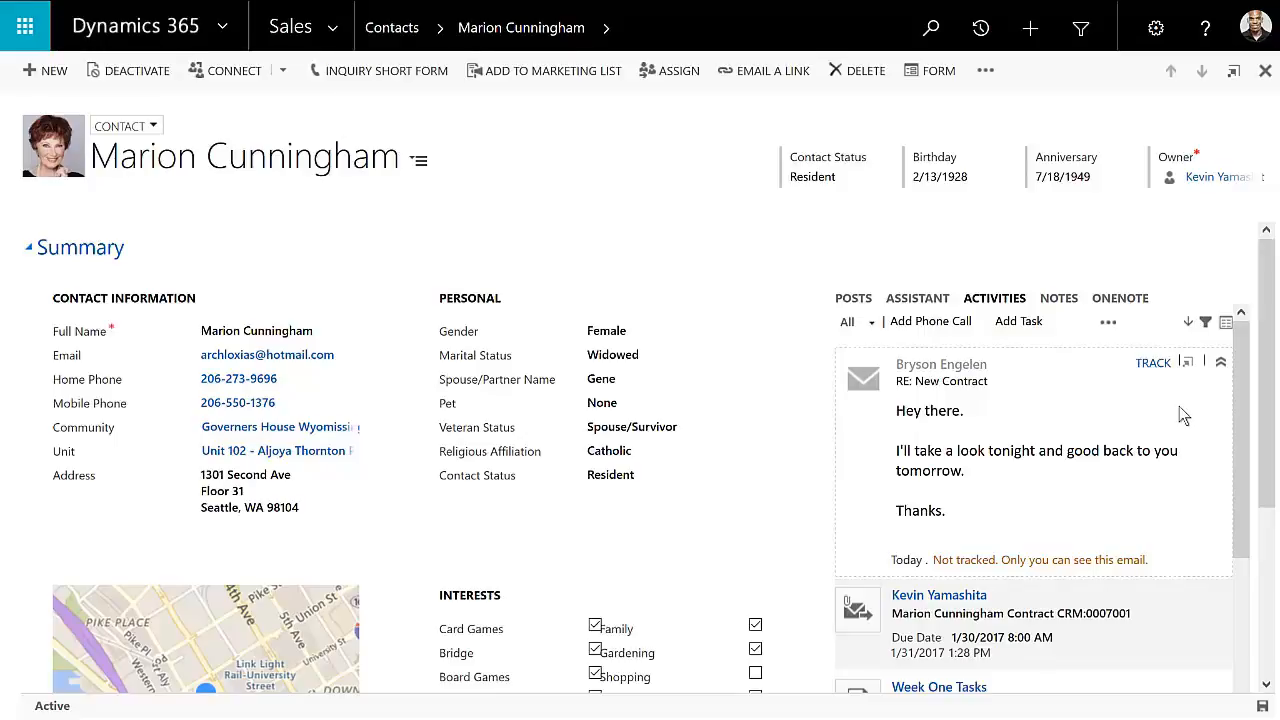
click(1153, 363)
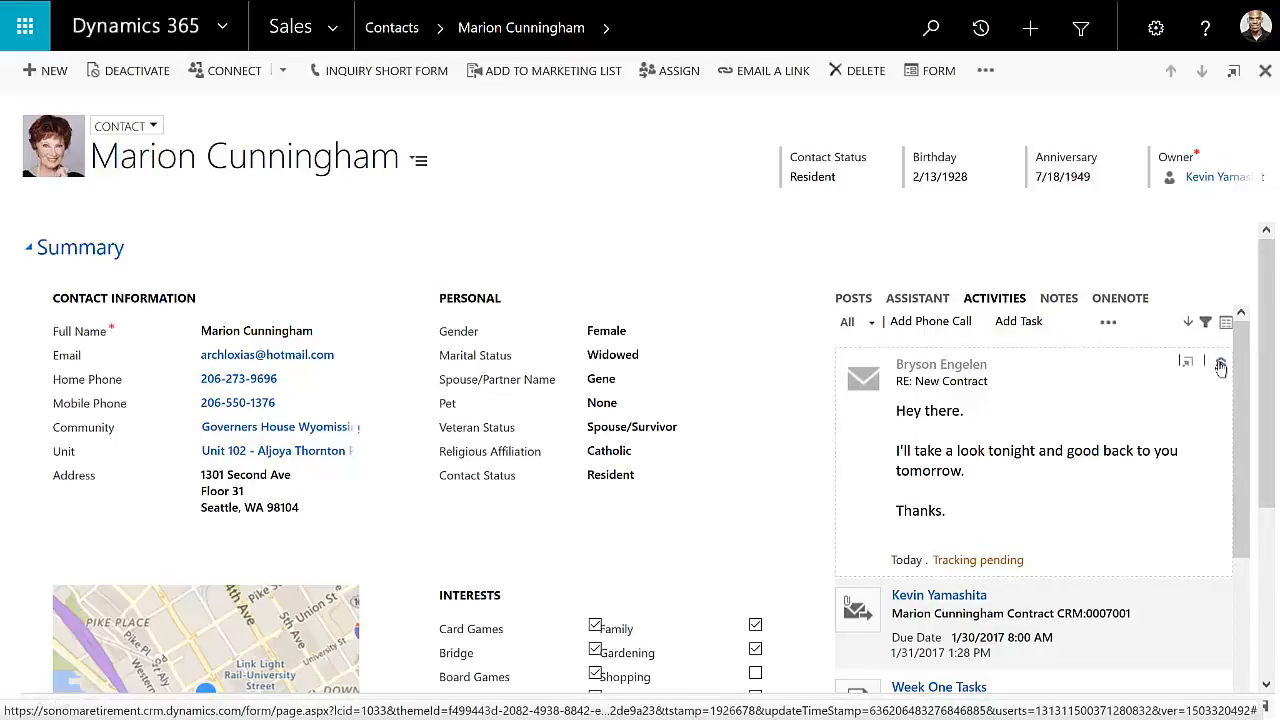
click(1221, 364)
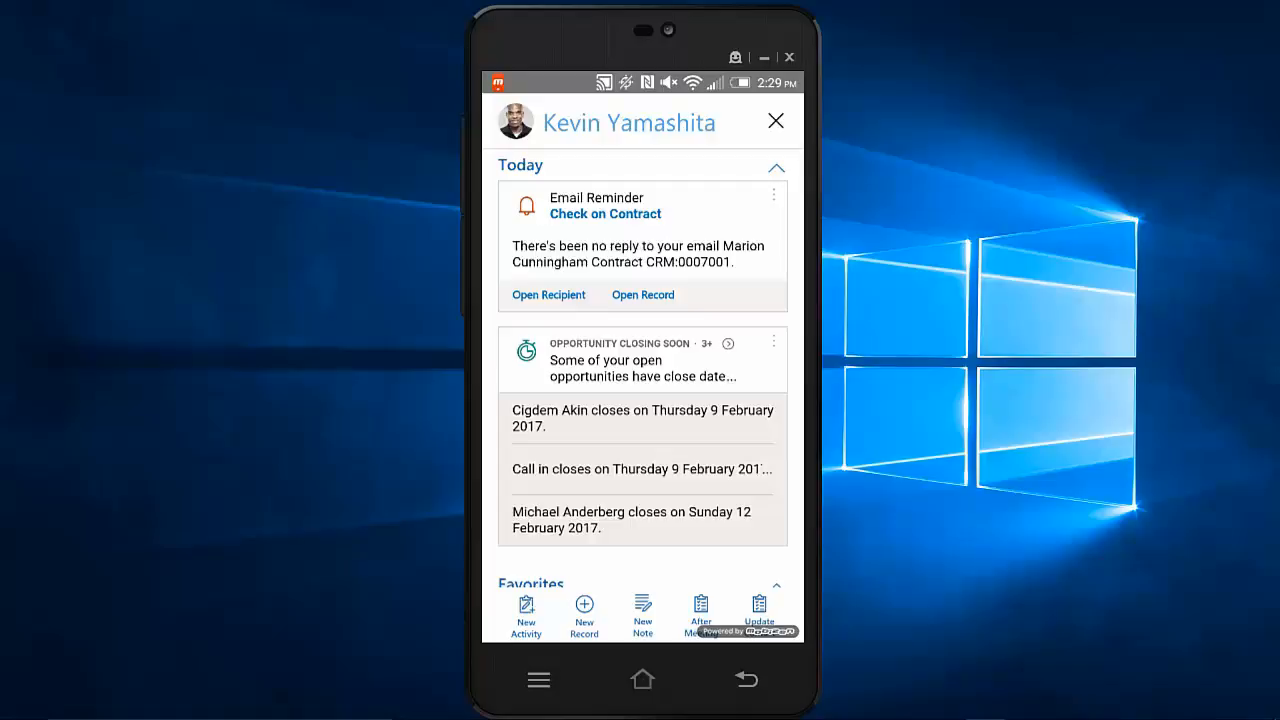
Dismiss the no-reply Email Reminder notifications to reach the Home dashboard
click(775, 121)
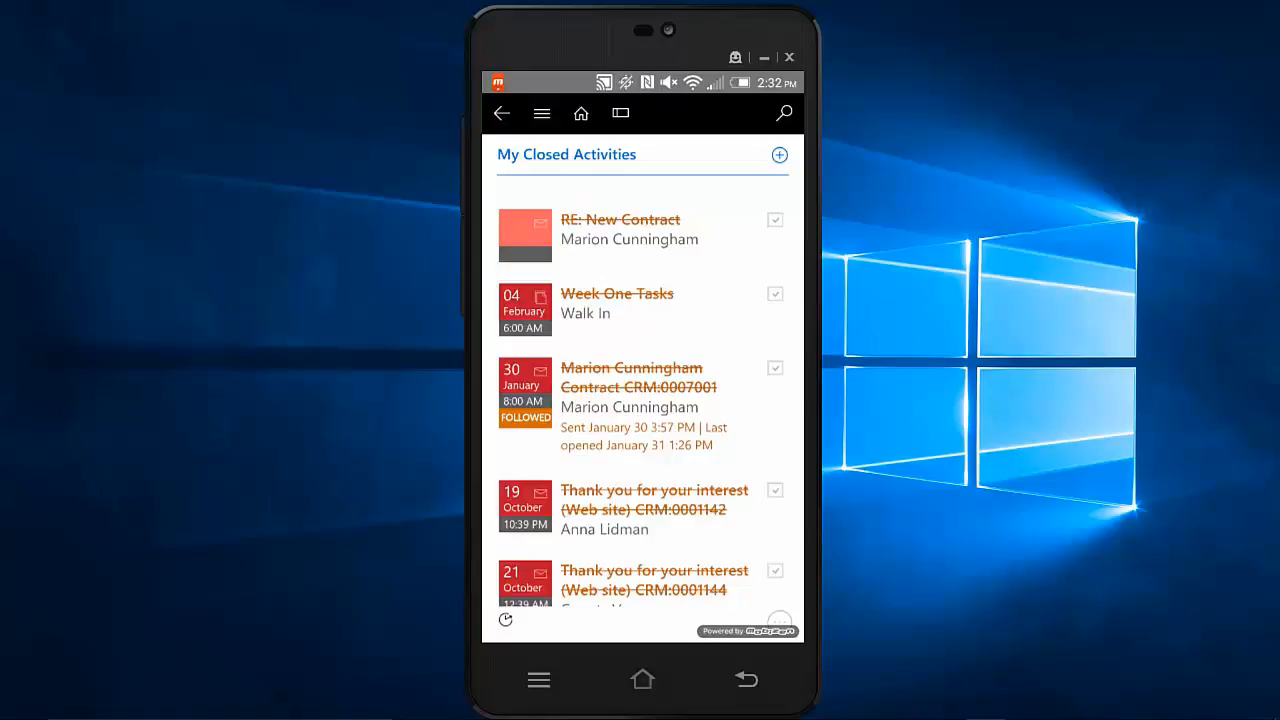
View the Contract CRM:0007001 email's recipient activity: seven opens, no views, clicks or replies
click(638, 390)
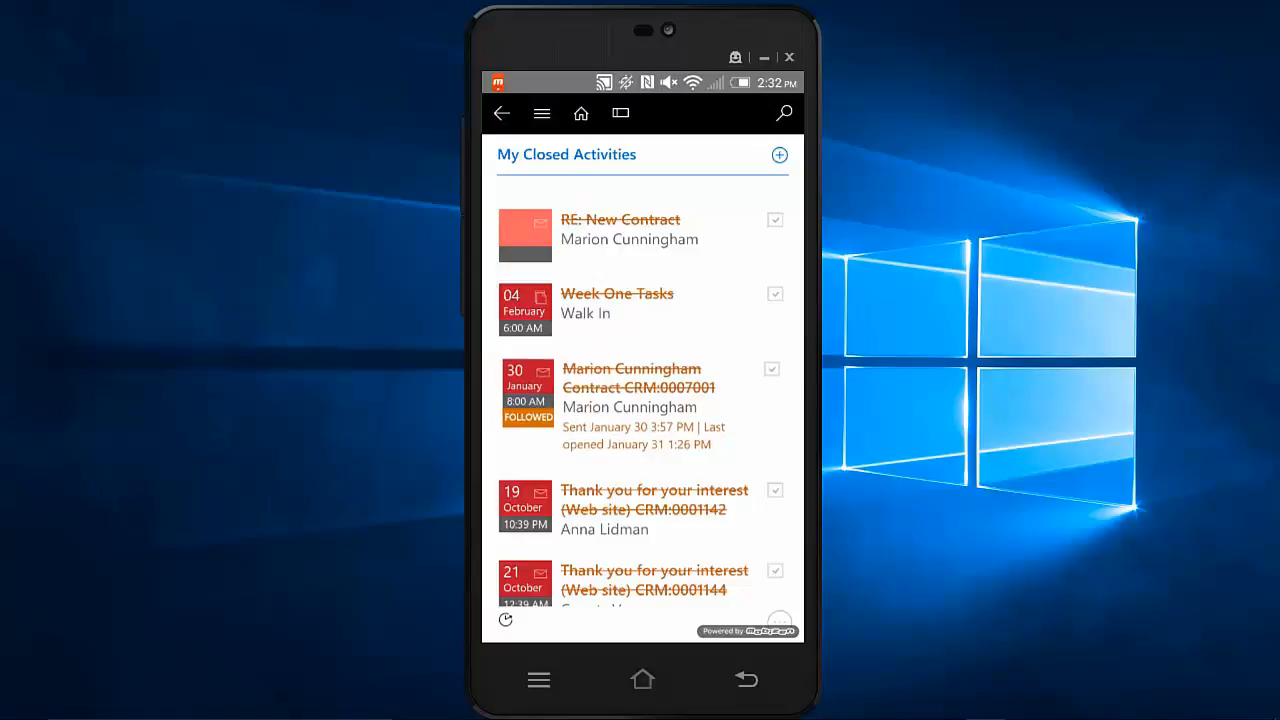
drag(740, 380, 520, 380)
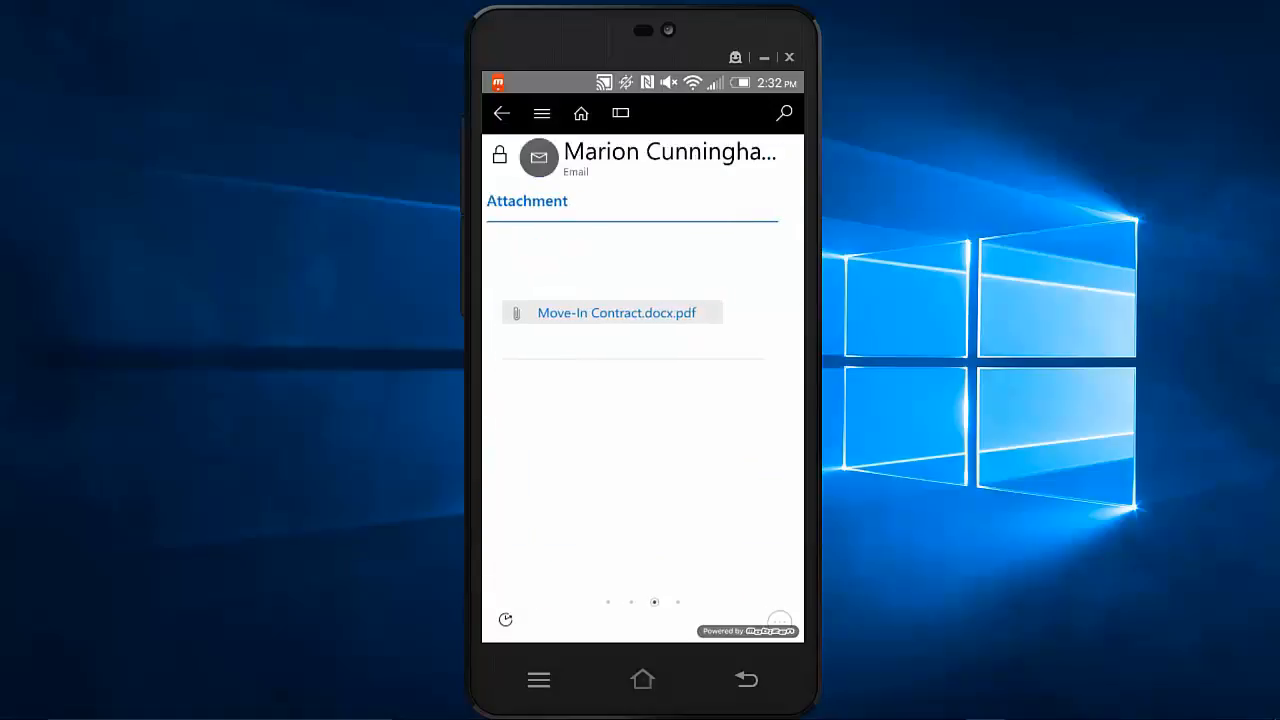
drag(740, 380, 520, 380)
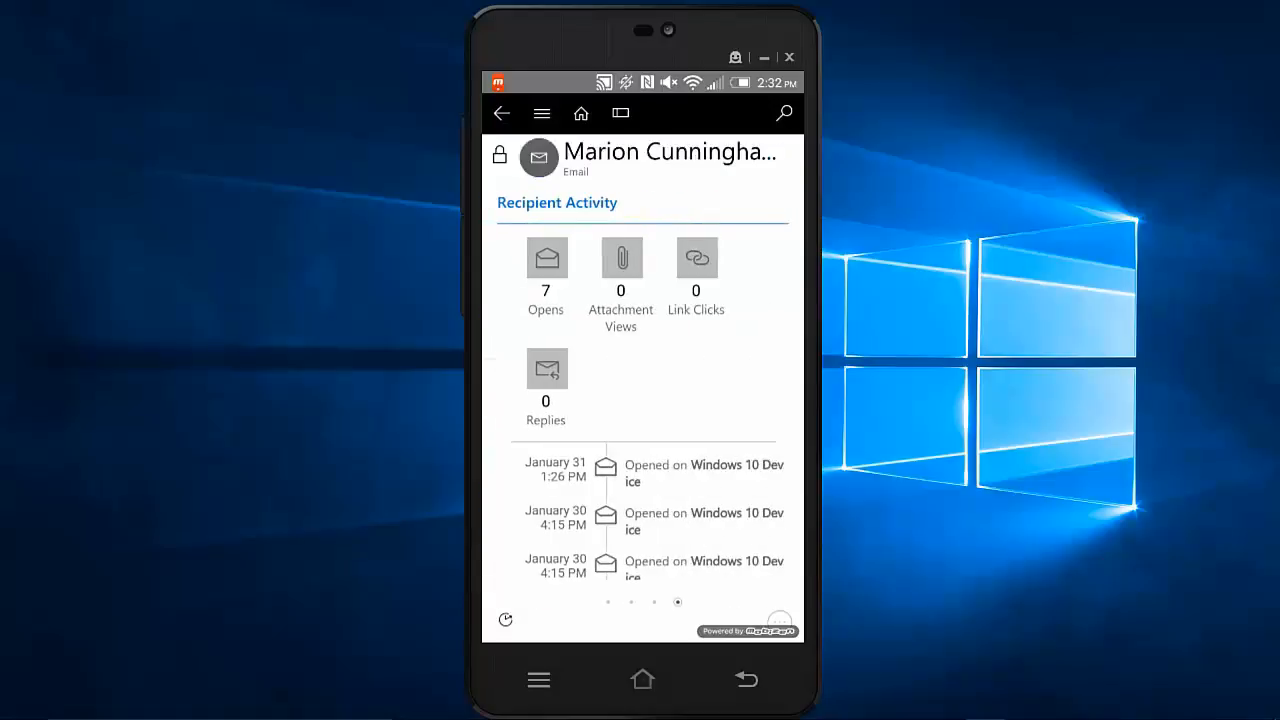